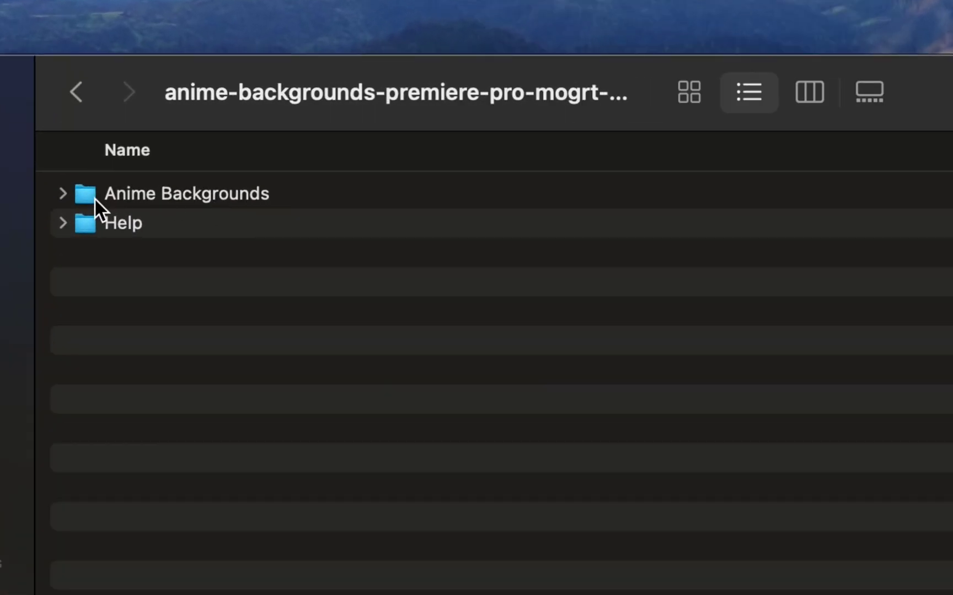
Step: Expand Anime Backgrounds to list its 25 .mogrt files (01–25) beside the Help folder
left_click(74, 194)
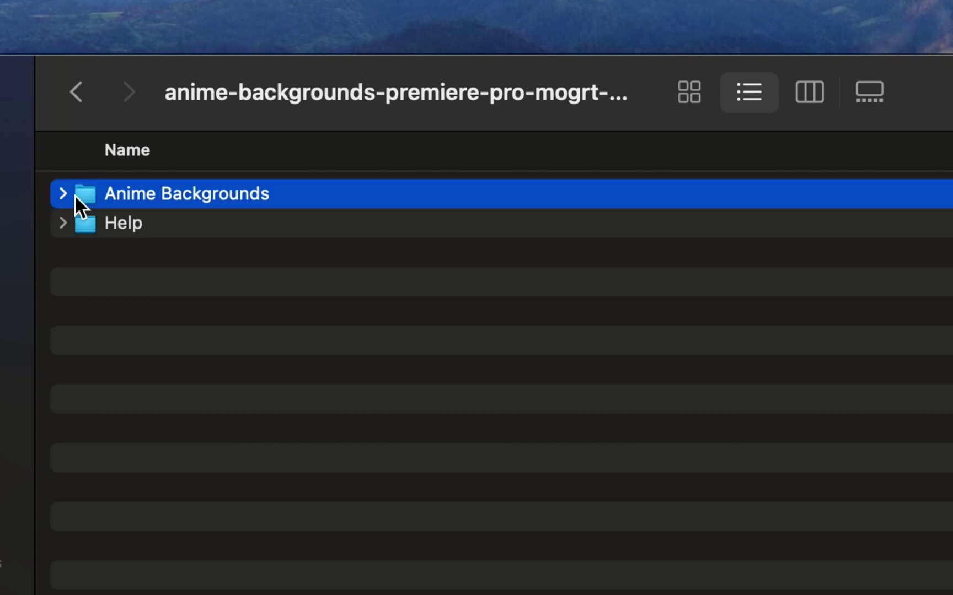
left_click(69, 194)
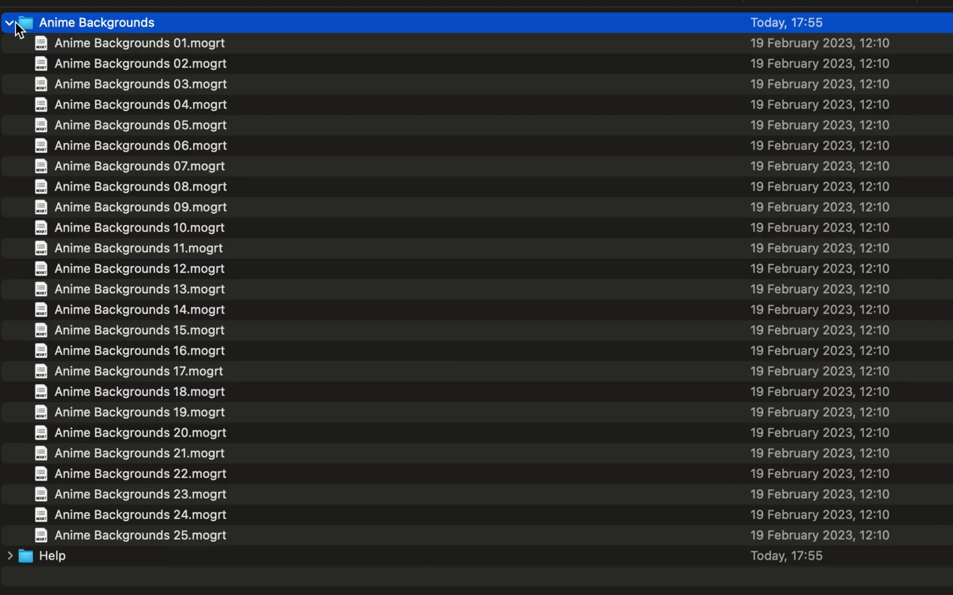
left_click(10, 22)
left_click(55, 44)
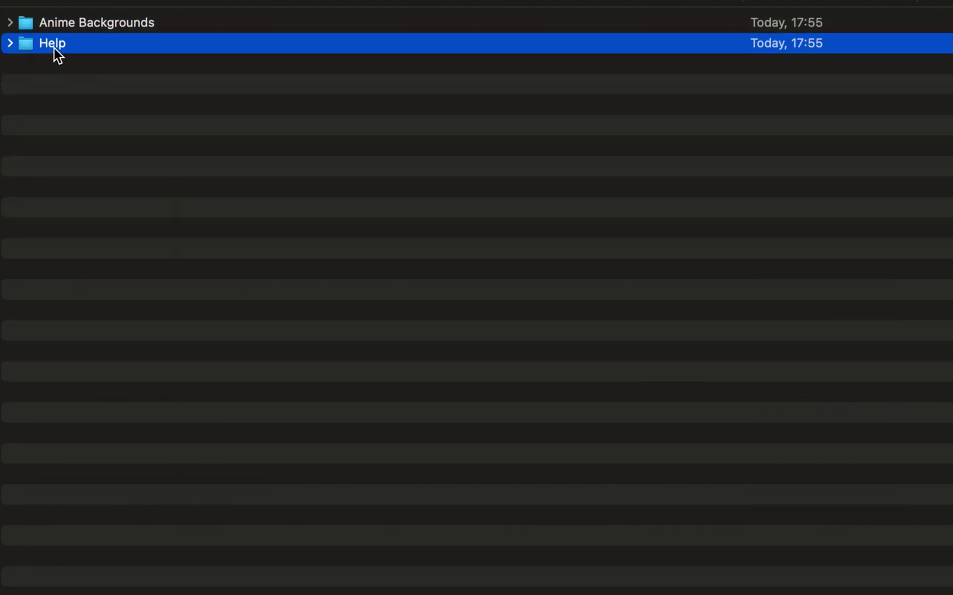
left_click(30, 22)
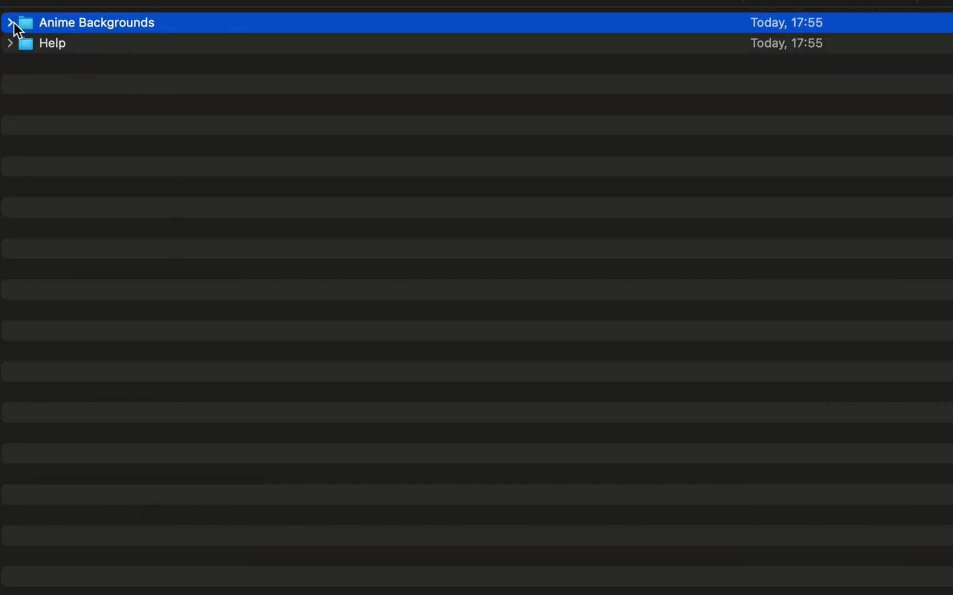
left_click(10, 23)
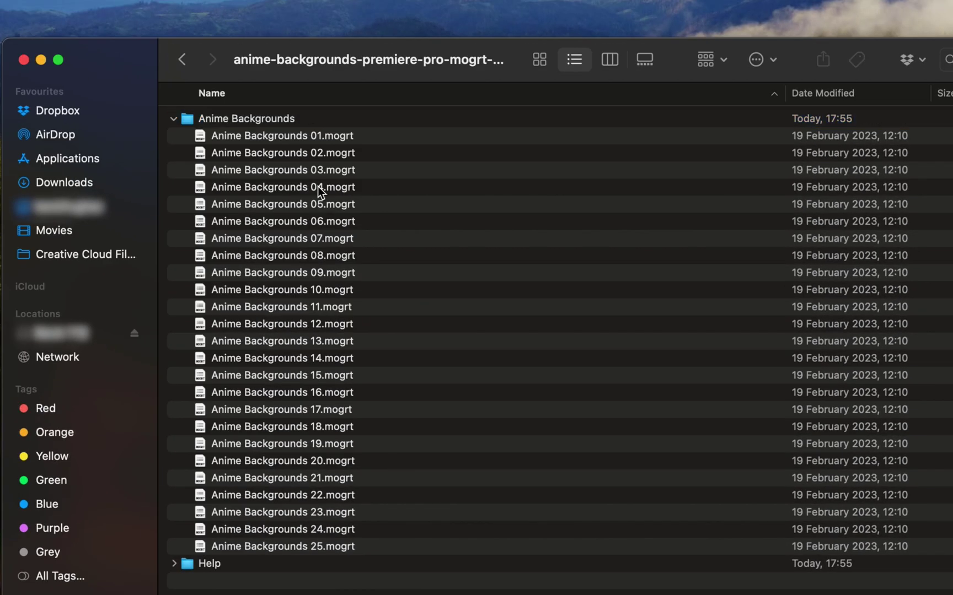
Step: Show the home folder with hidden items like Library and .adobe revealed via Cmd+Shift+
left_click(115, 208)
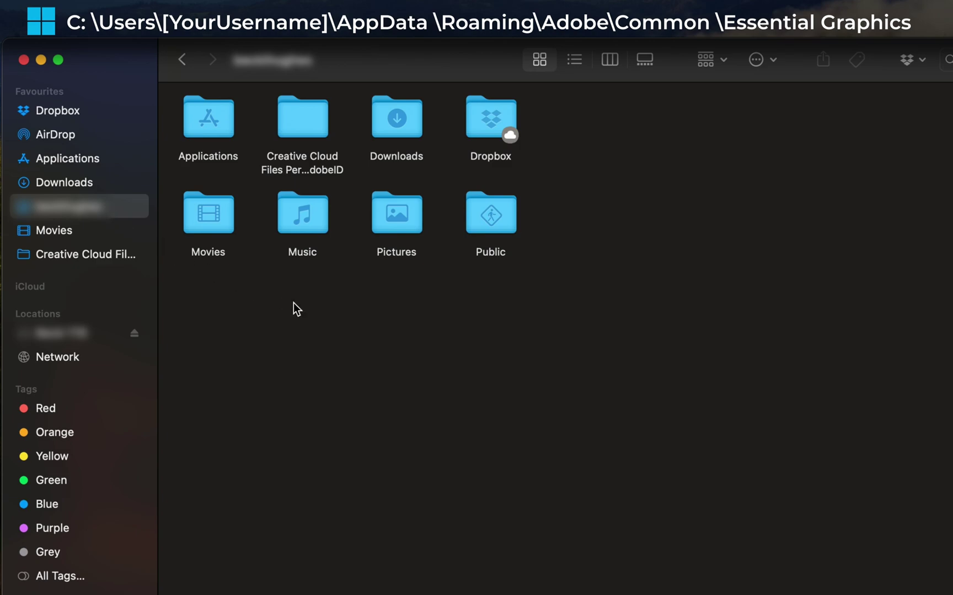
key("super+shift+period")
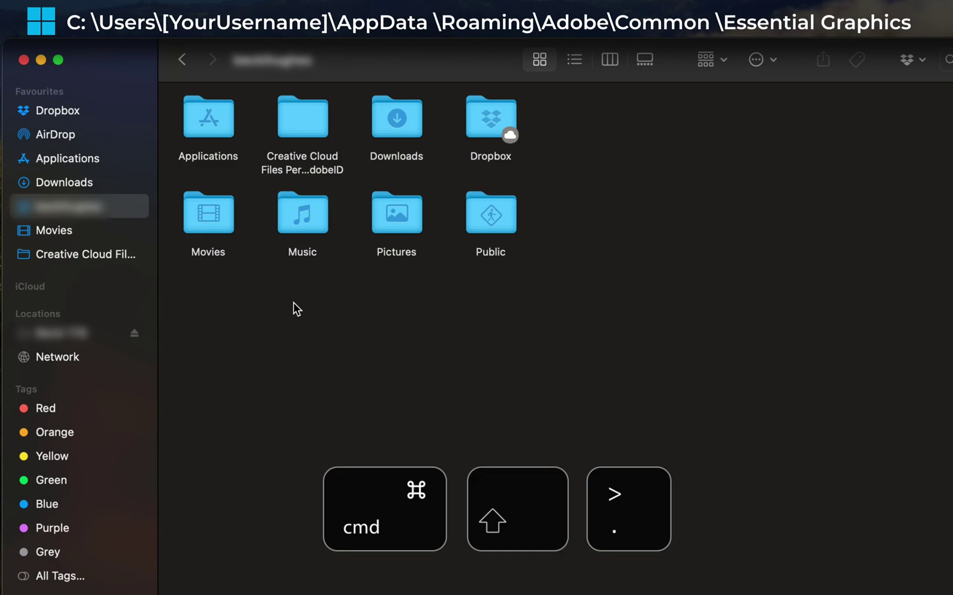
key("super+shift+period")
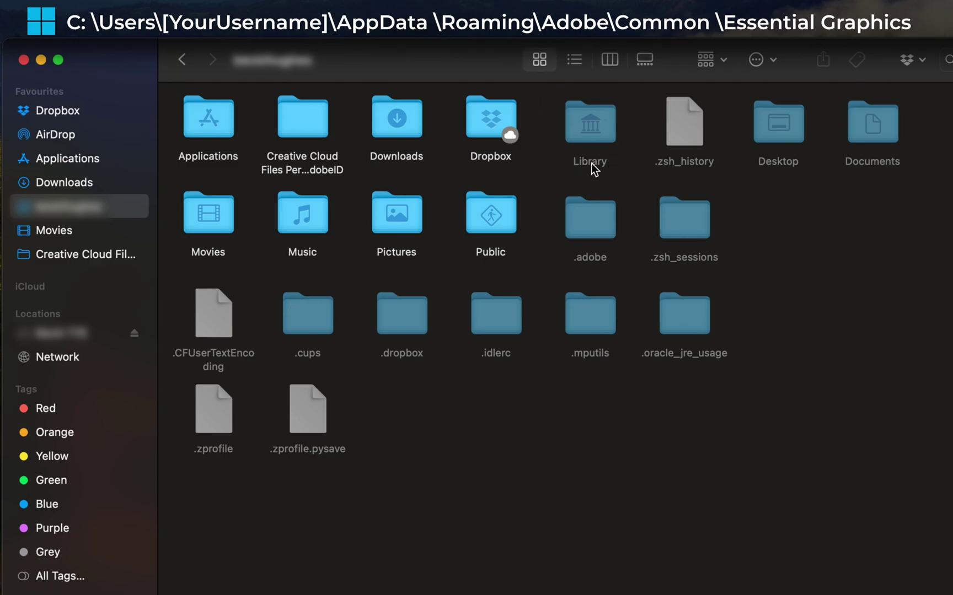
Step: Navigate Library > Application Support > Adobe > Common into Motion Graphics Templates
double_click(601, 124)
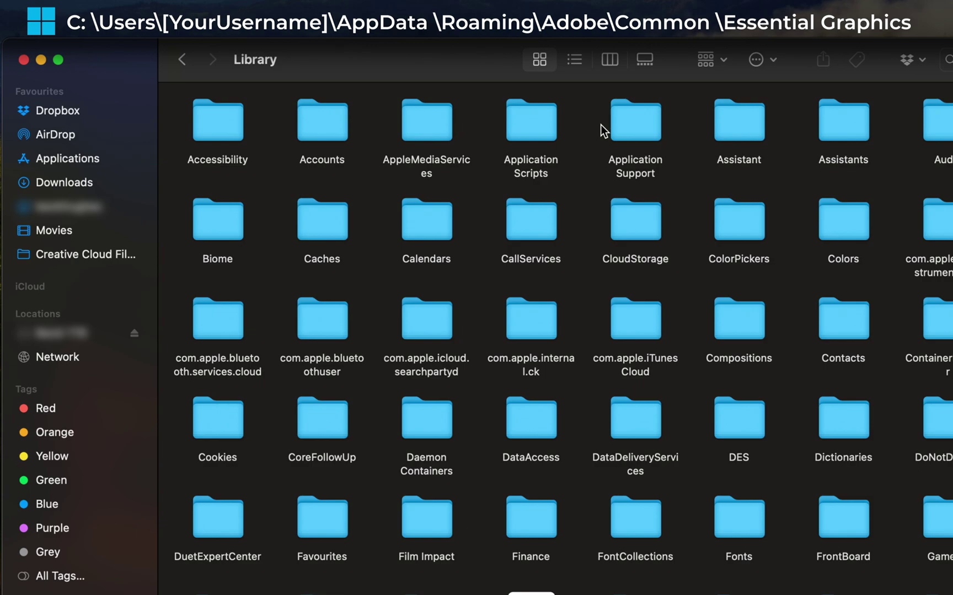
double_click(637, 124)
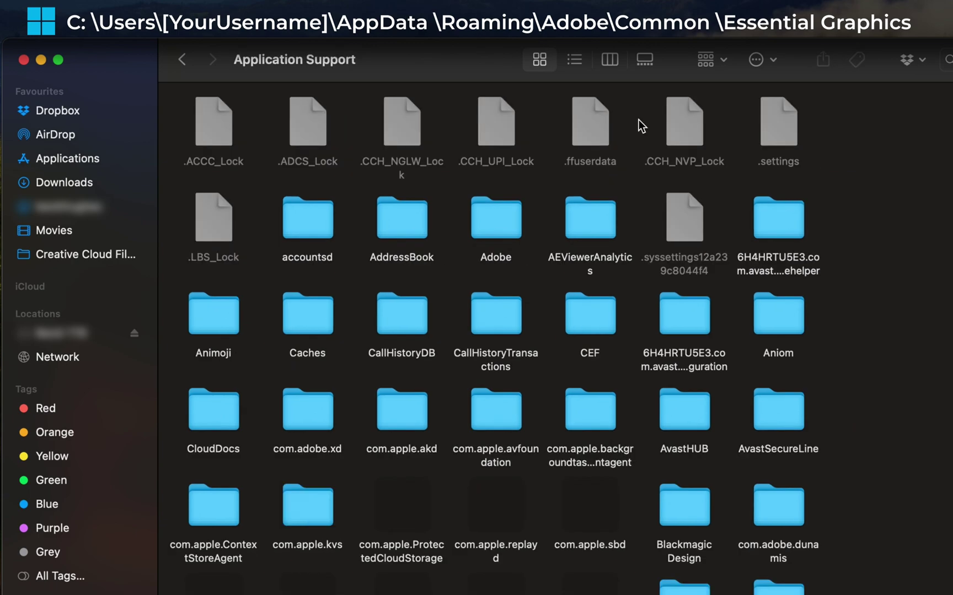
double_click(501, 221)
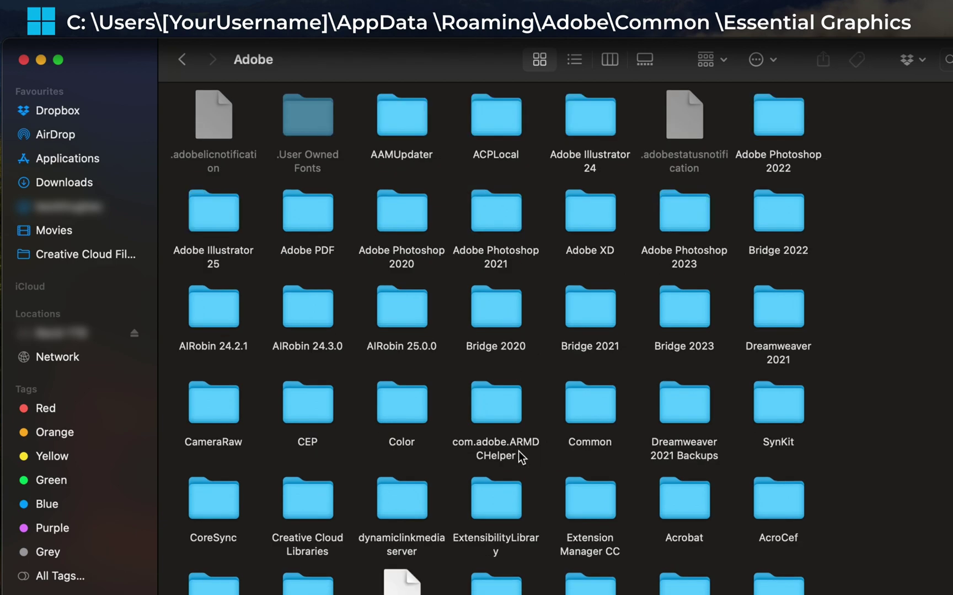
double_click(592, 411)
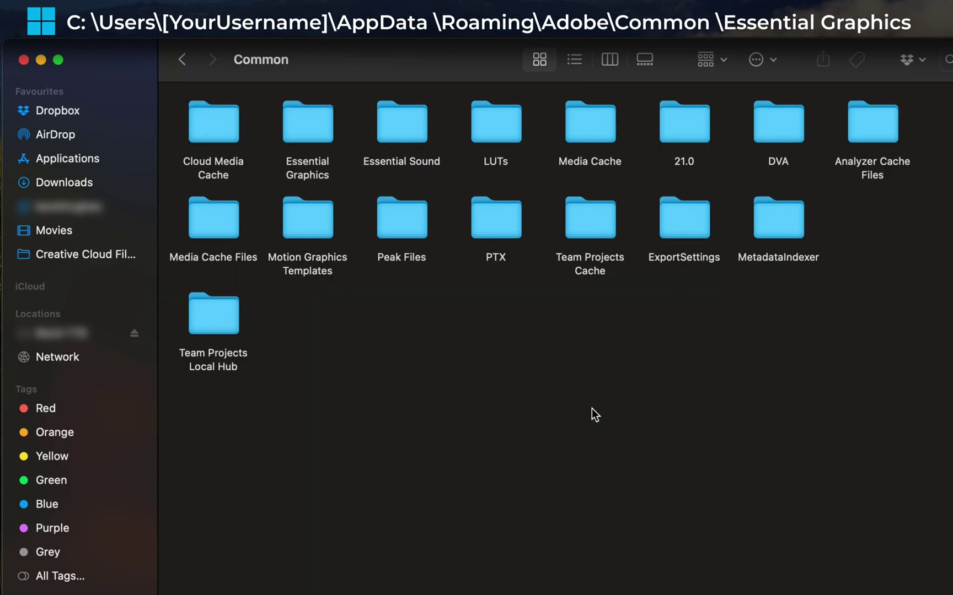
double_click(317, 223)
Step: Show Motion Graphics Templates as a list, scrolled up to the 01. Typography folder
scroll(168, 217, "up", 15)
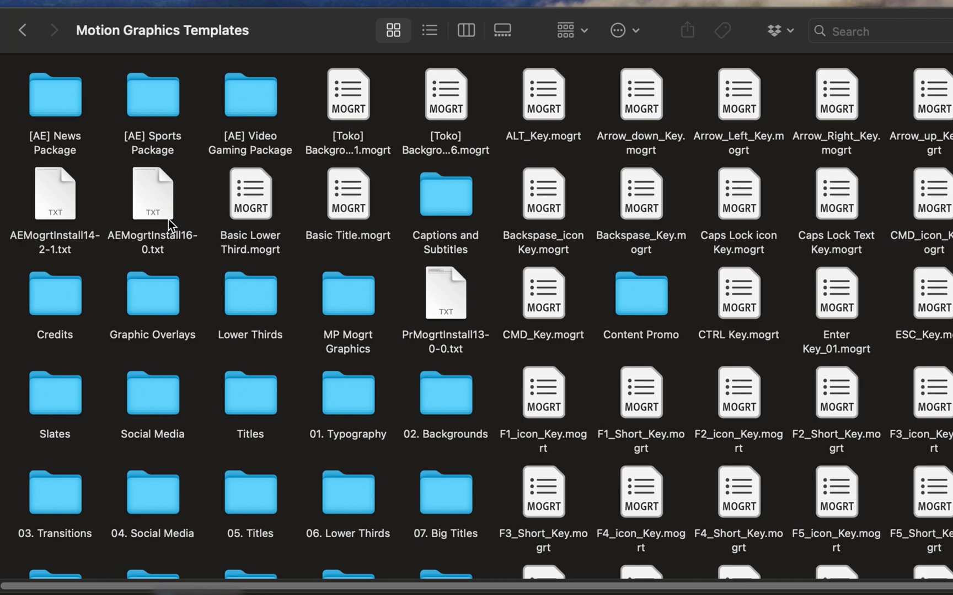
left_click(430, 30)
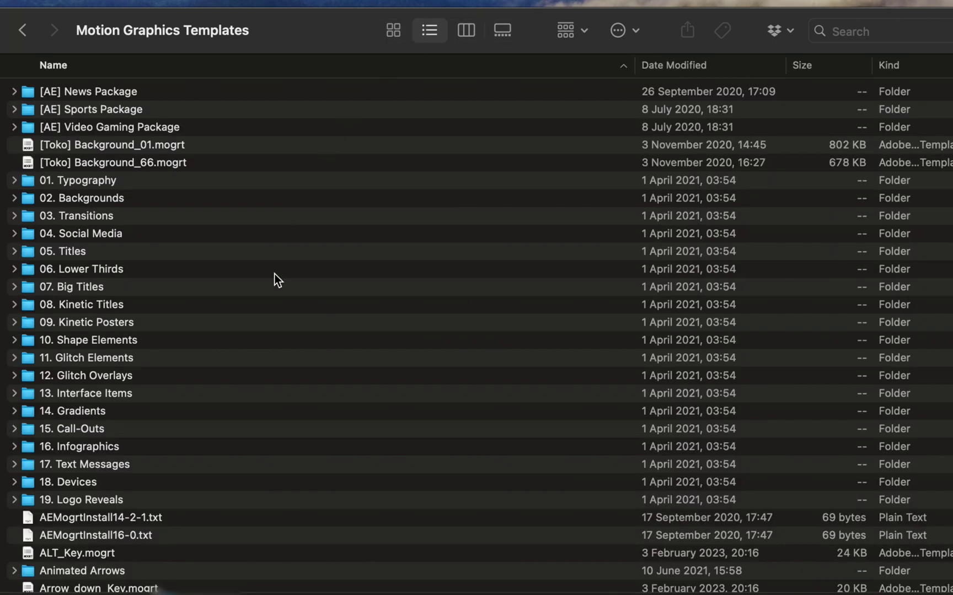
scroll(267, 323, "down", 20)
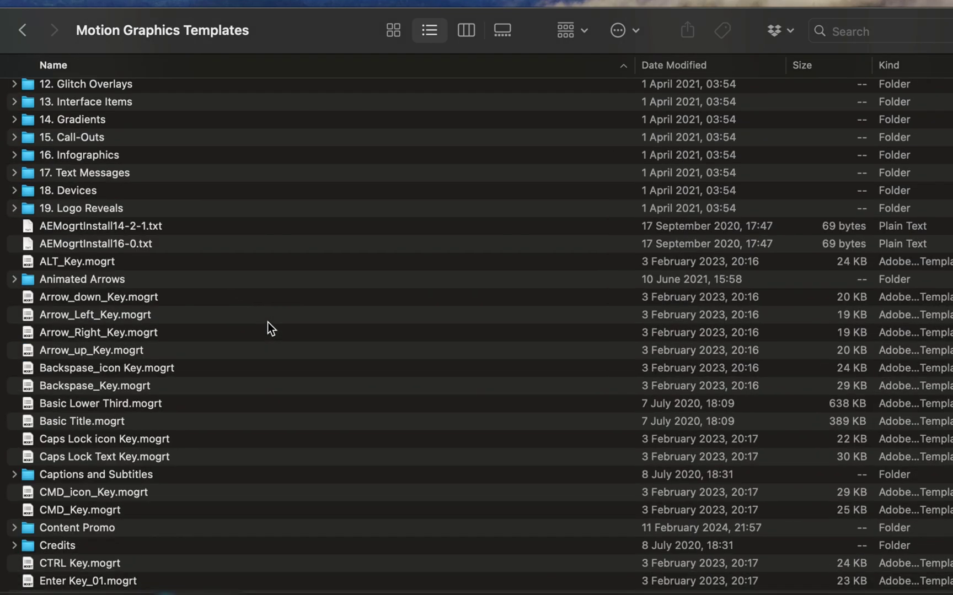
scroll(268, 323, "down", 20)
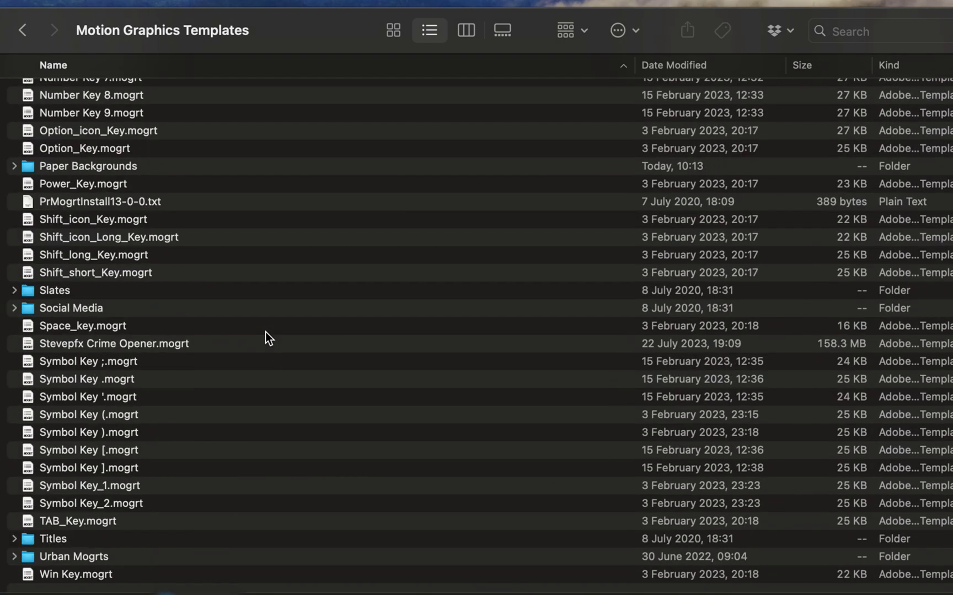
scroll(265, 337, "up", 15)
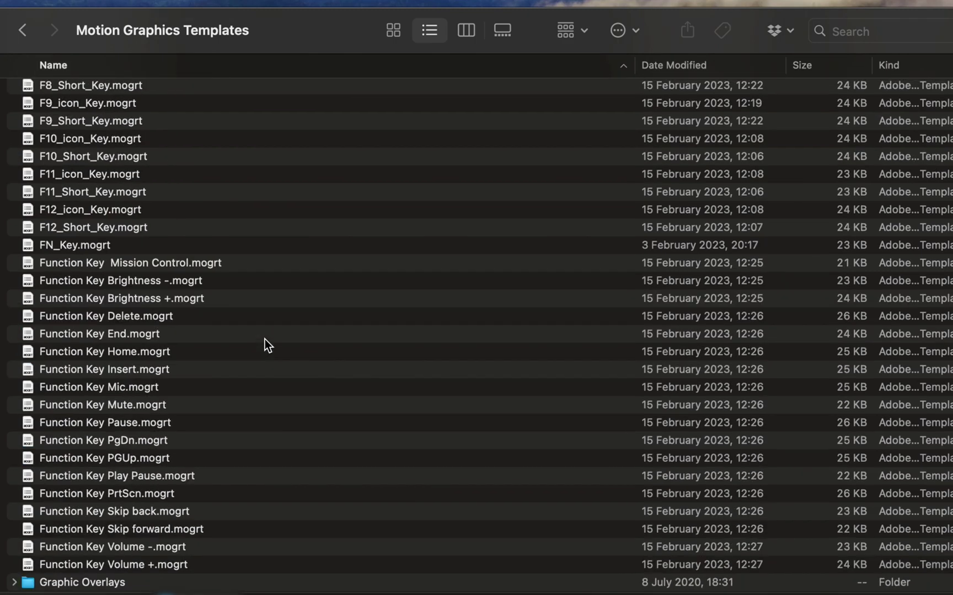
scroll(265, 345, "up", 8)
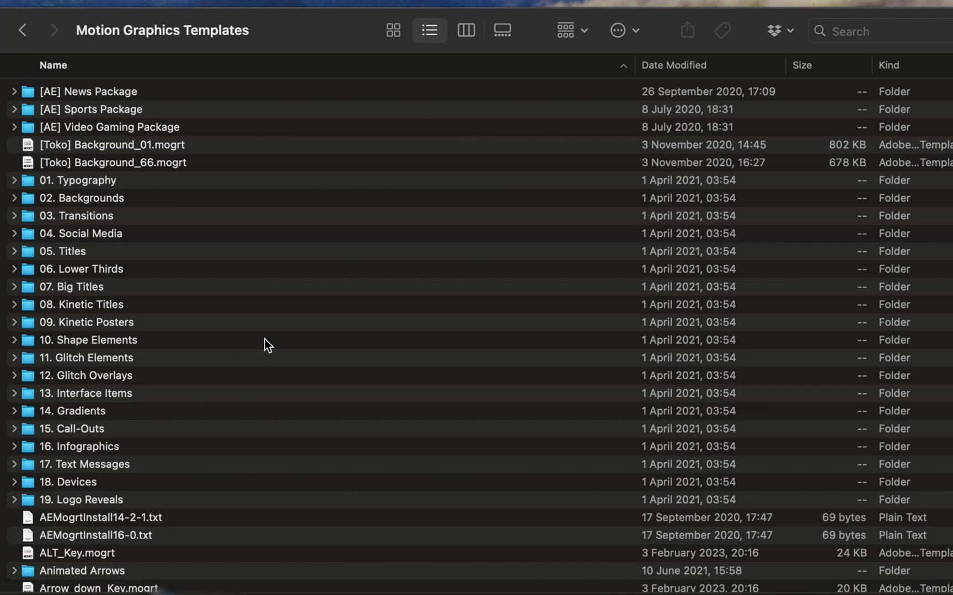
scroll(265, 340, "down", 9)
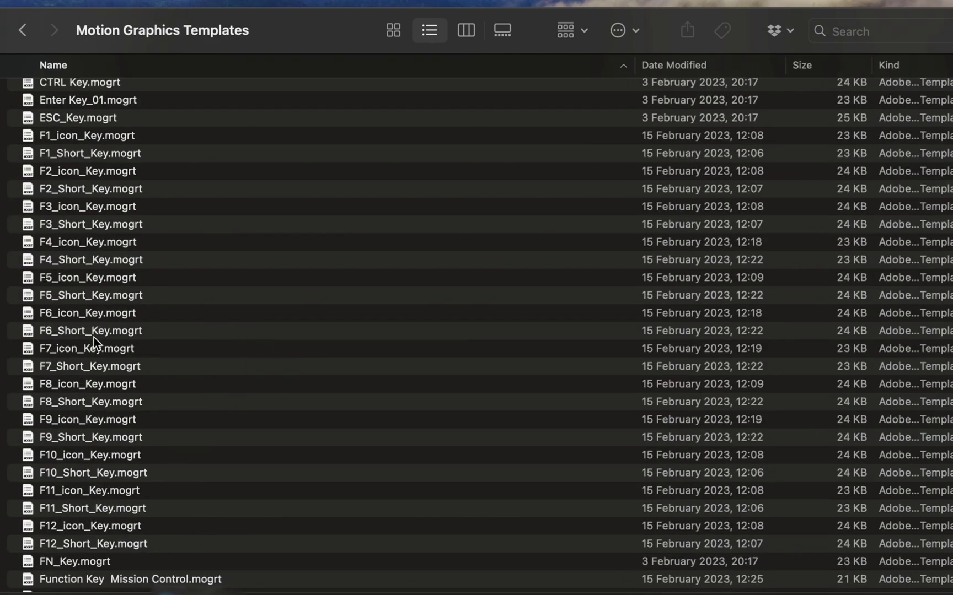
scroll(206, 335, "up", 10)
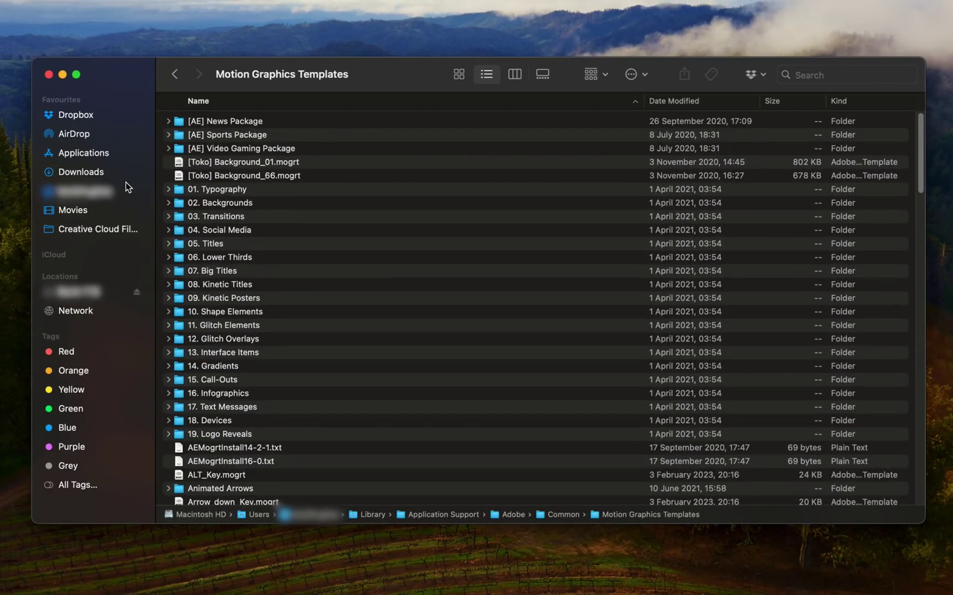
Step: Open Downloads in a separate Finder window and enter the anime-backgrounds package
right_click(108, 171)
left_click(144, 184)
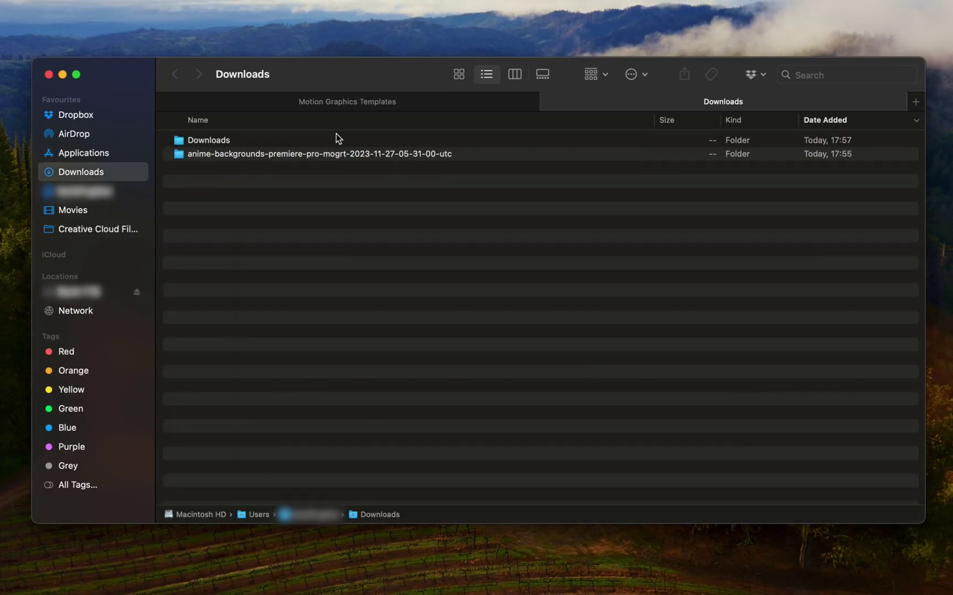
left_click_drag(370, 83, 601, 79)
left_click_drag(904, 105, 73, 269)
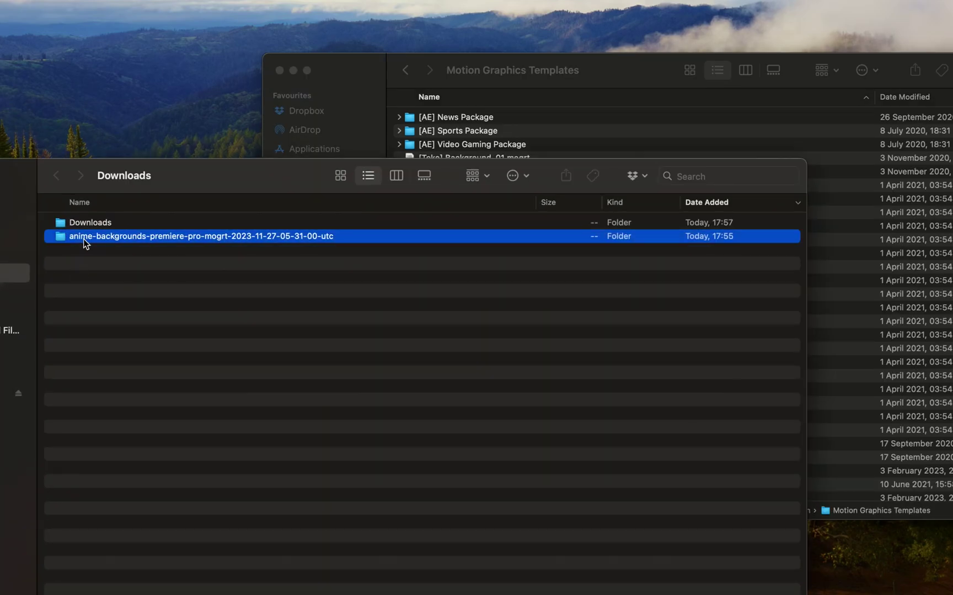
double_click(83, 238)
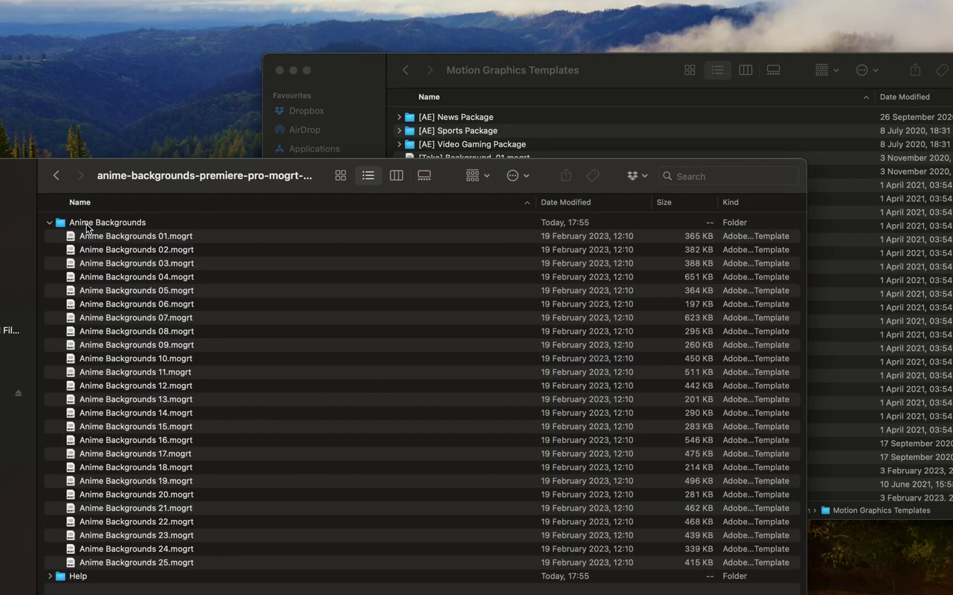
Step: Move the collapsed Anime Backgrounds folder into Motion Graphics Templates, leaving only Help
left_click(89, 224)
left_click(49, 223)
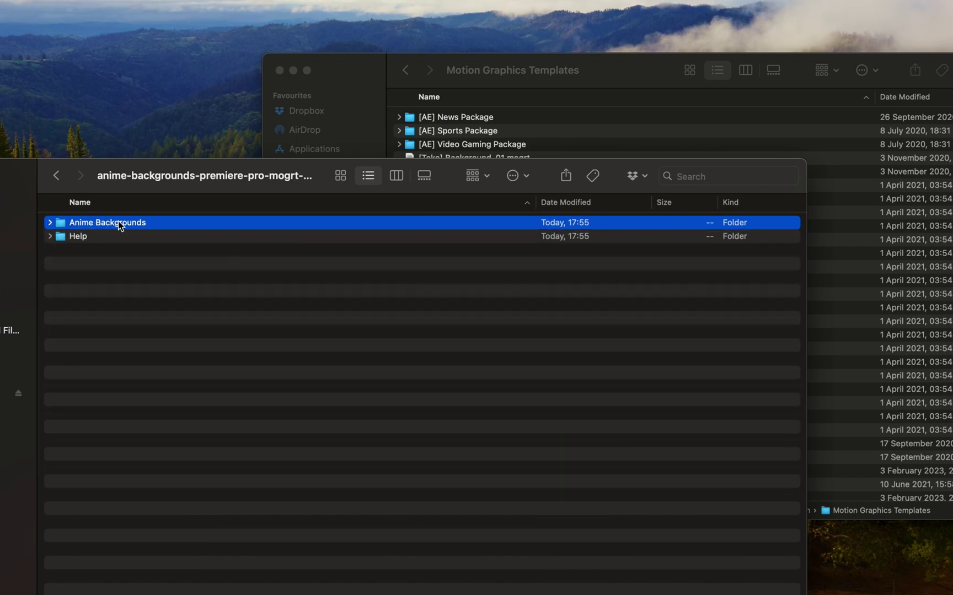
left_click(154, 238)
left_click(128, 223)
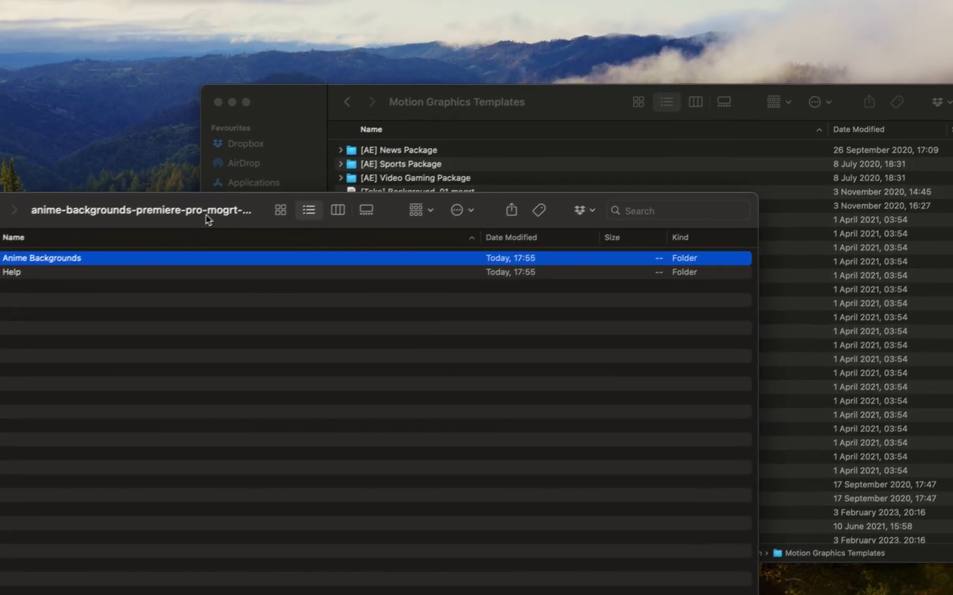
left_click_drag(271, 184, 245, 399)
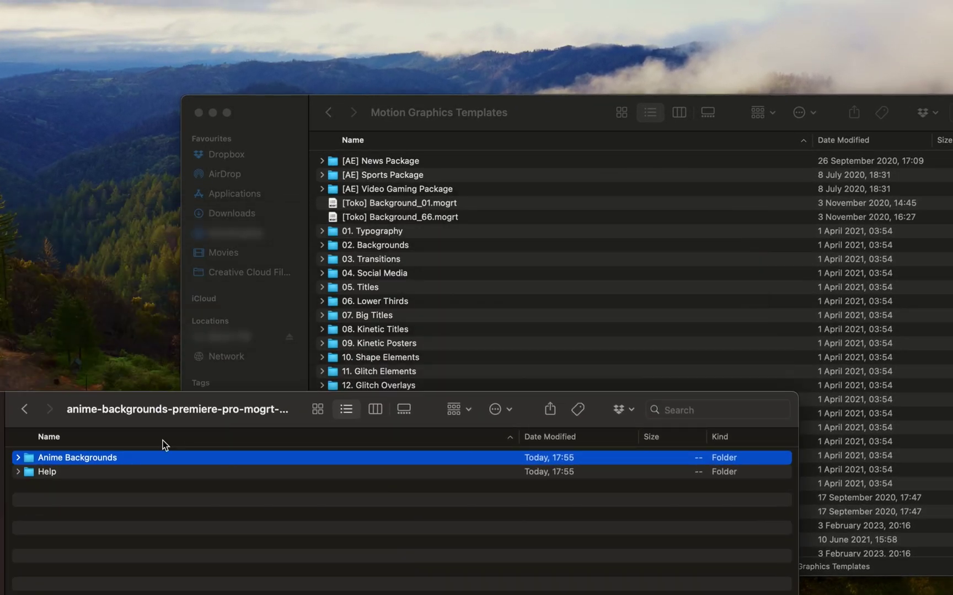
left_click_drag(34, 455, 395, 210)
Step: Check Anime Backgrounds' template files inside the Motion Graphics Templates window
left_click(521, 100)
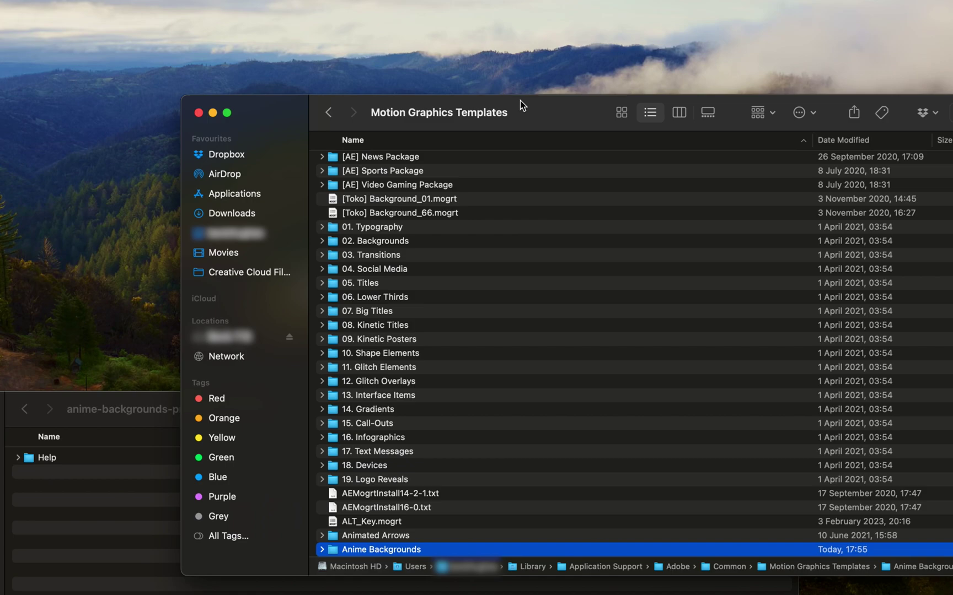
scroll(506, 316, "down", 5)
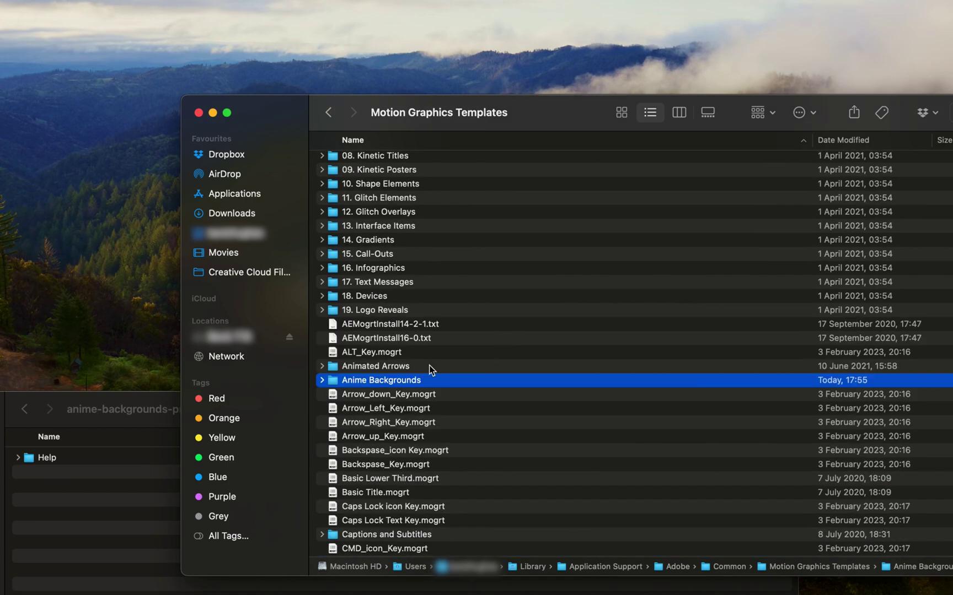
left_click(321, 381)
left_click(322, 382)
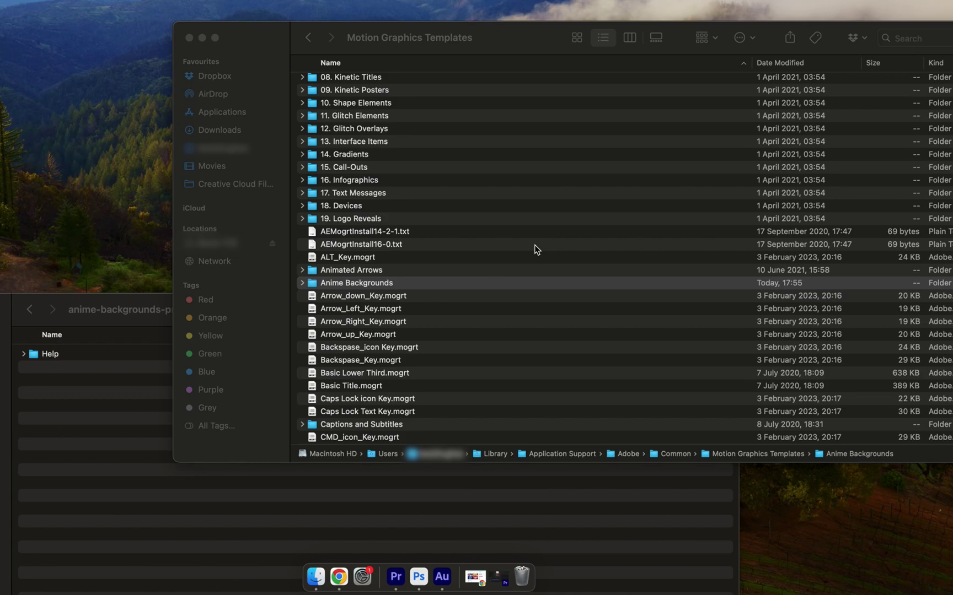
Step: In Premiere Pro, show Essential Graphics with Anime Backgrounds templates in My Templates
left_click(395, 576)
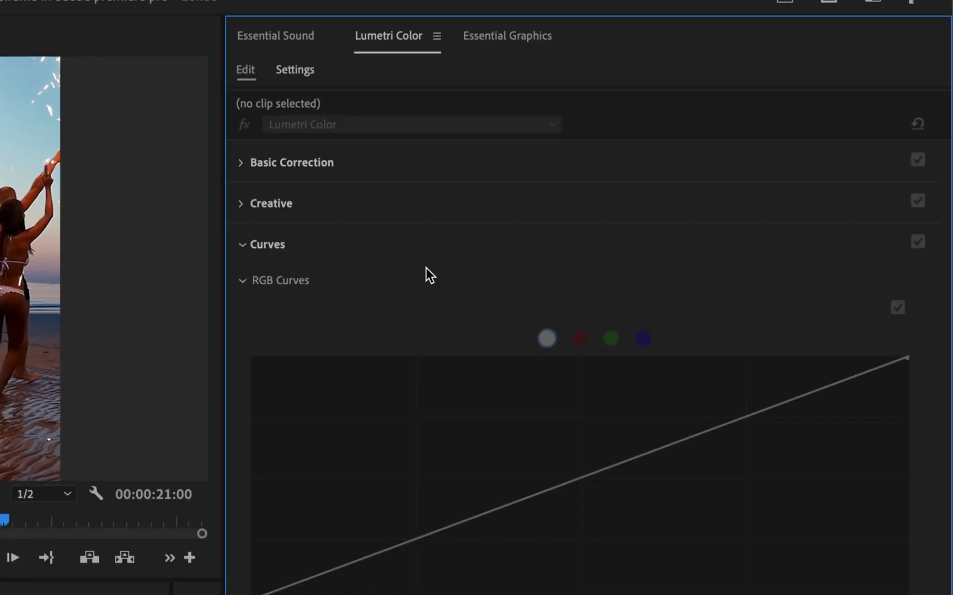
left_click(519, 38)
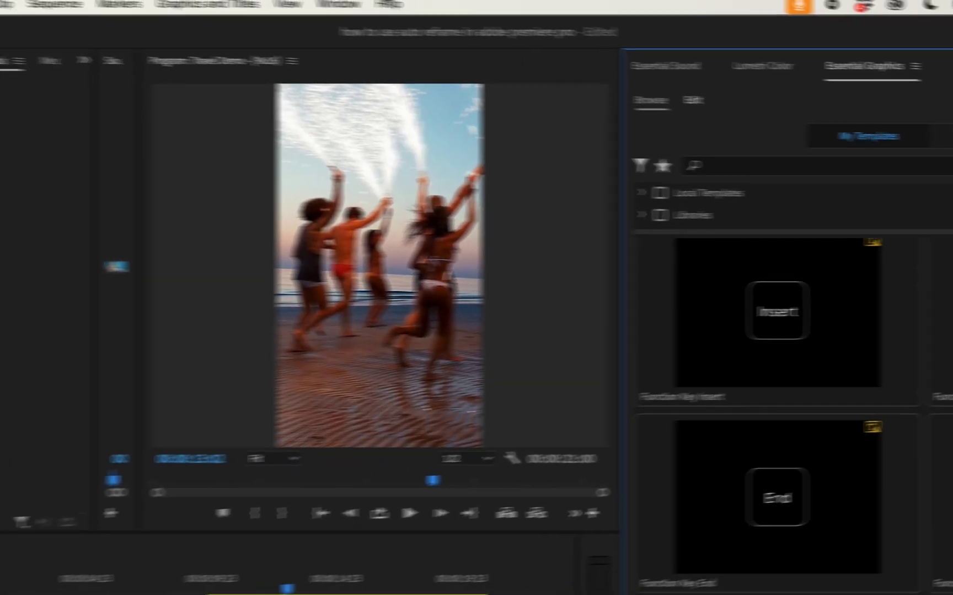
left_click(424, 9)
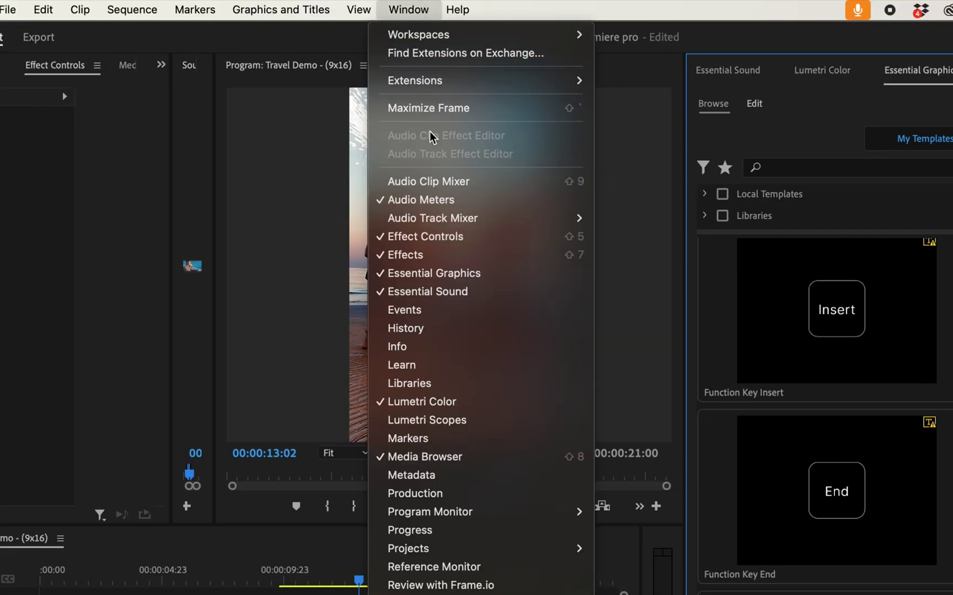
left_click(504, 275)
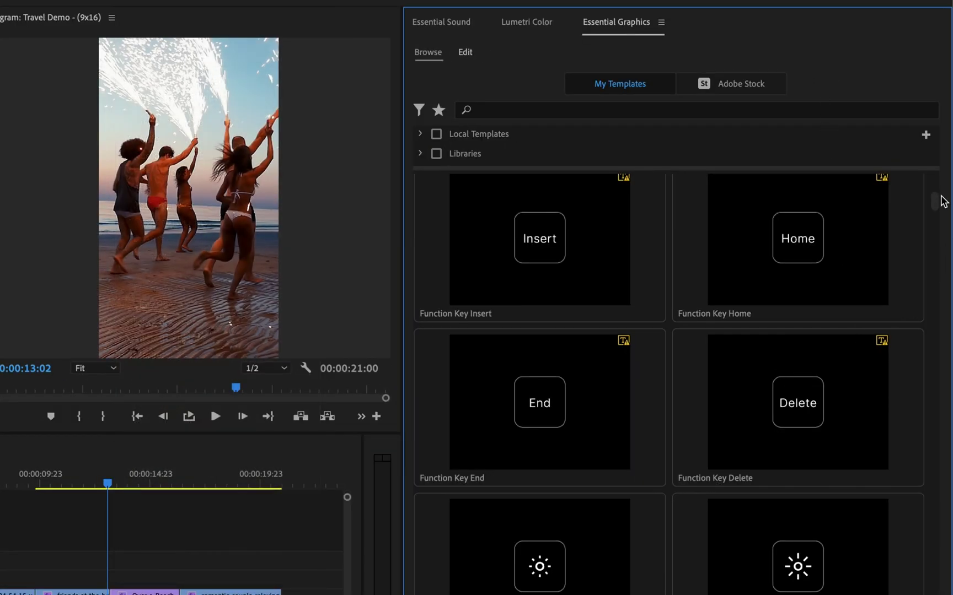
mouse_move(941, 197)
left_mouse_down()
mouse_move(939, 247)
mouse_move(935, 223)
mouse_move(945, 214)
left_mouse_up()
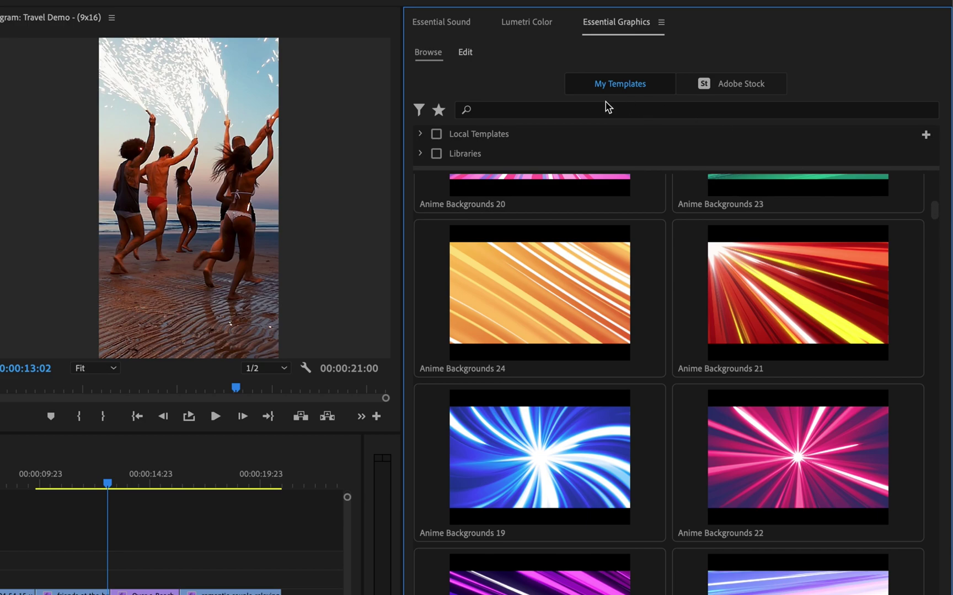
Step: Search the Essential Graphics templates for 'anime'
left_click(523, 114)
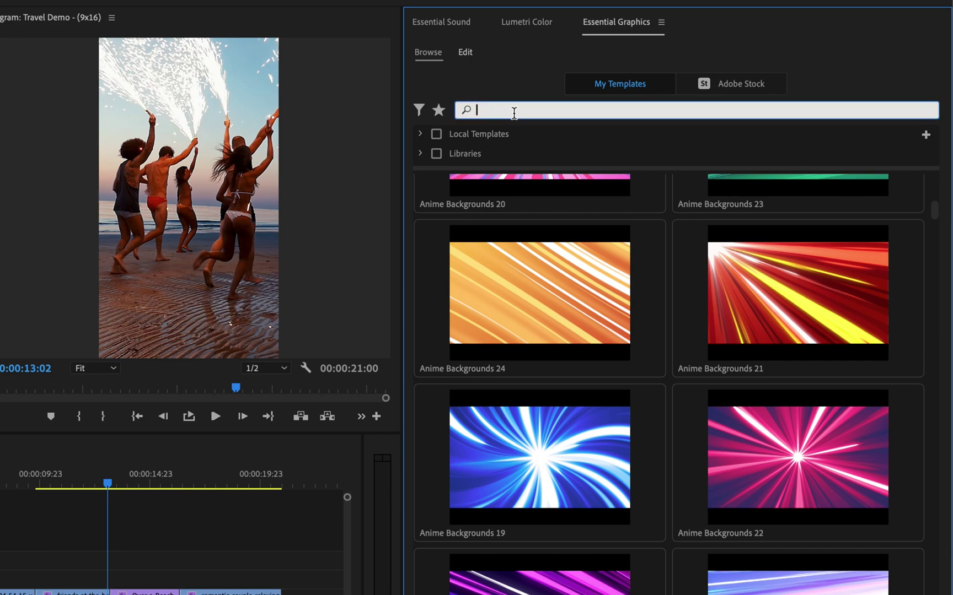
type("anime")
key("Return")
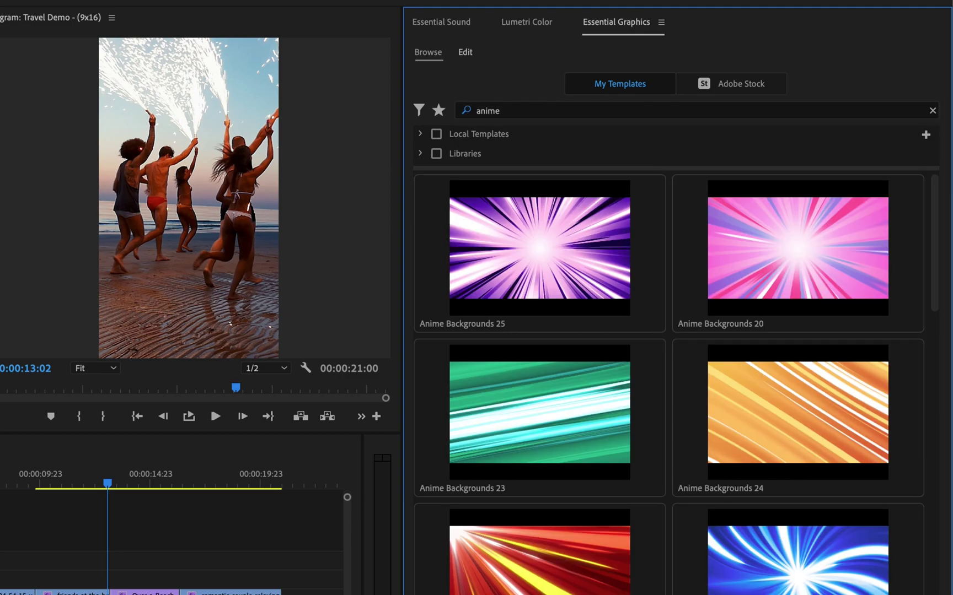
scroll(595, 310, "down", 10)
scroll(594, 314, "up", 10)
Step: Place Anime Backgrounds 25 on V2 at the playhead above the beach clips
left_click_drag(536, 246, 103, 594)
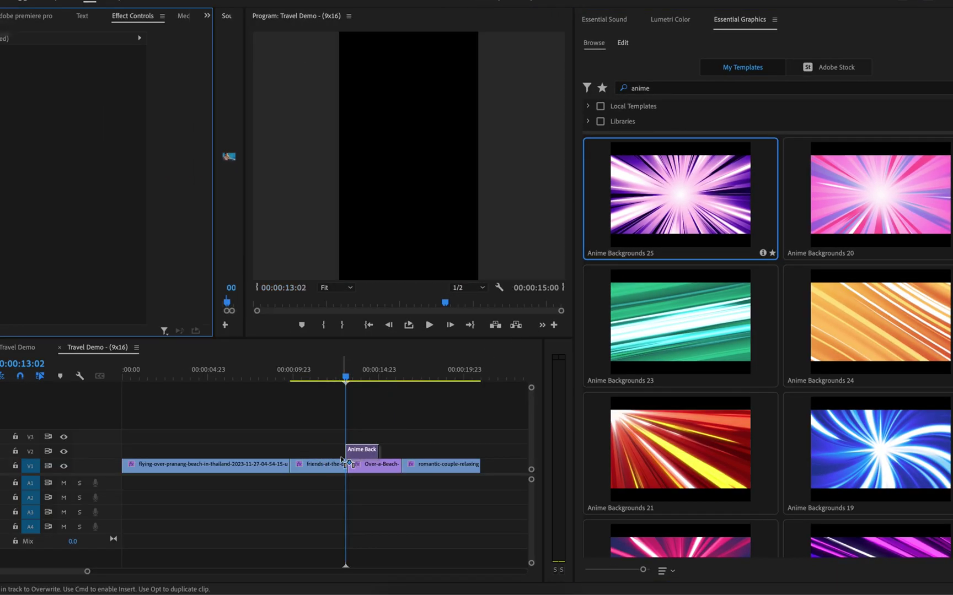
left_click_drag(342, 462, 334, 461)
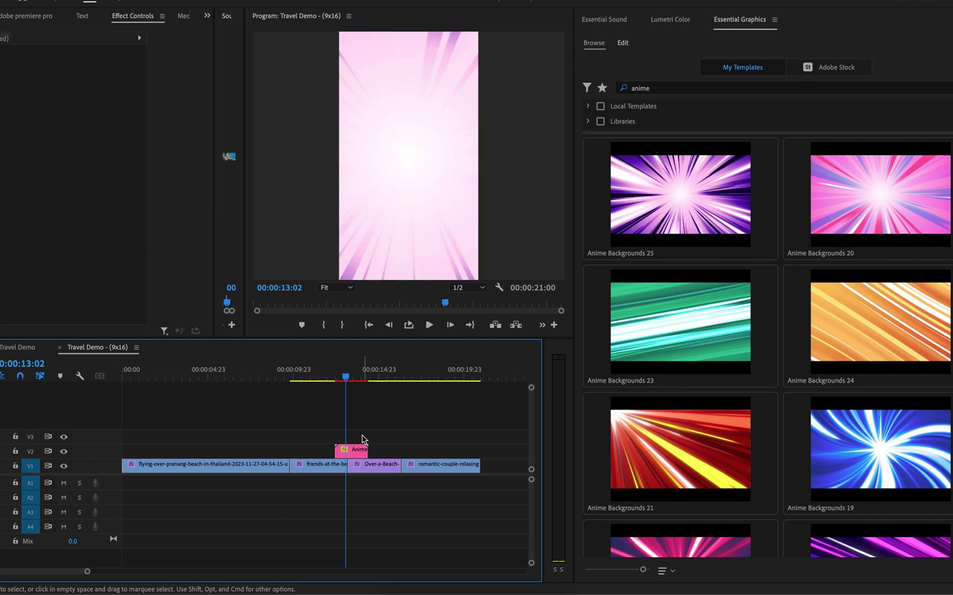
left_click_drag(346, 379, 347, 380)
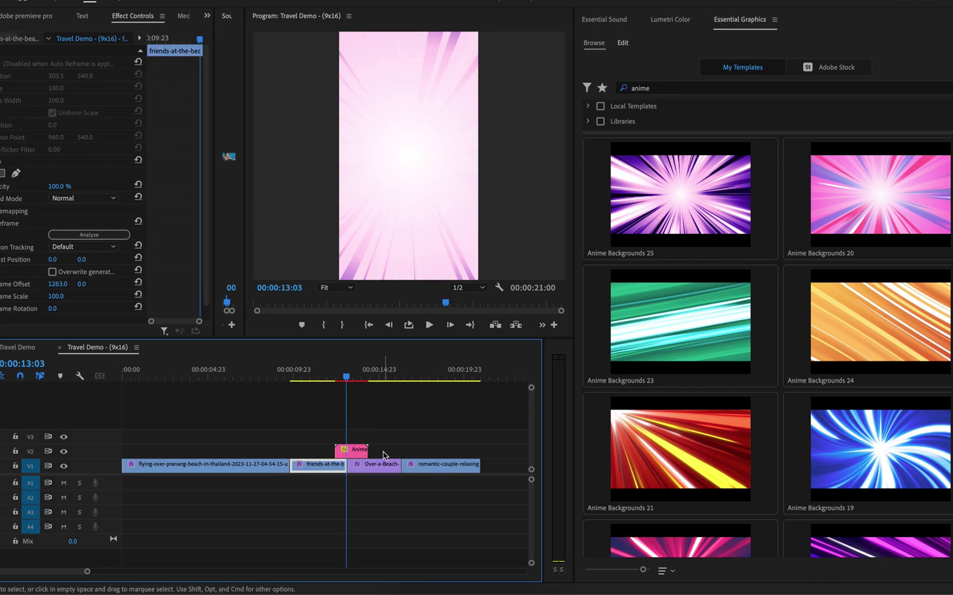